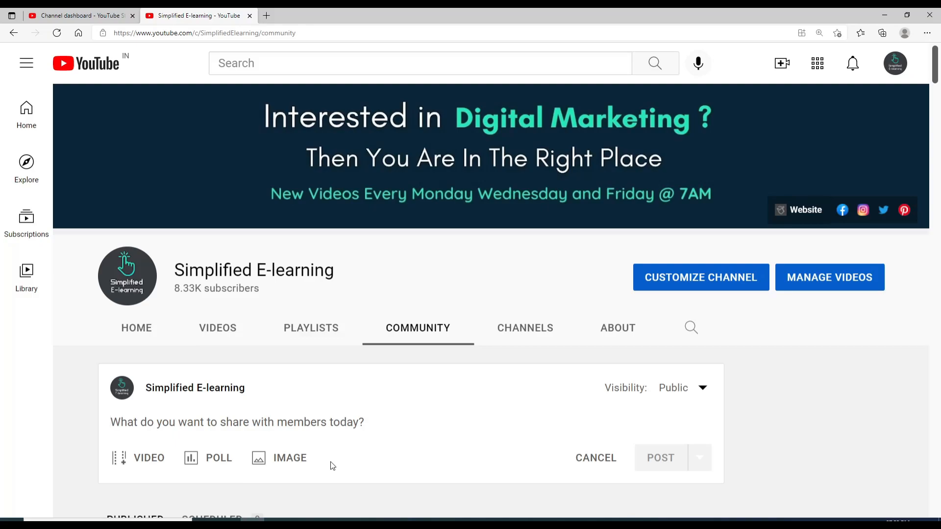
Look through the channel's published community posts, including image, text and poll examples
{"action": "scroll", "coordinate": [494, 417], "scroll_direction": "down", "scroll_amount": 7}
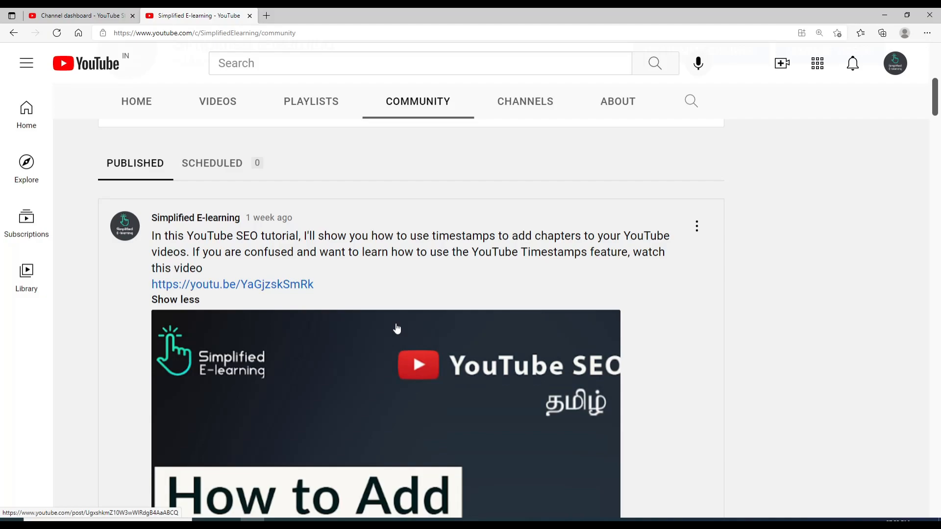
{"action": "scroll", "coordinate": [253, 300], "scroll_direction": "down", "scroll_amount": 4}
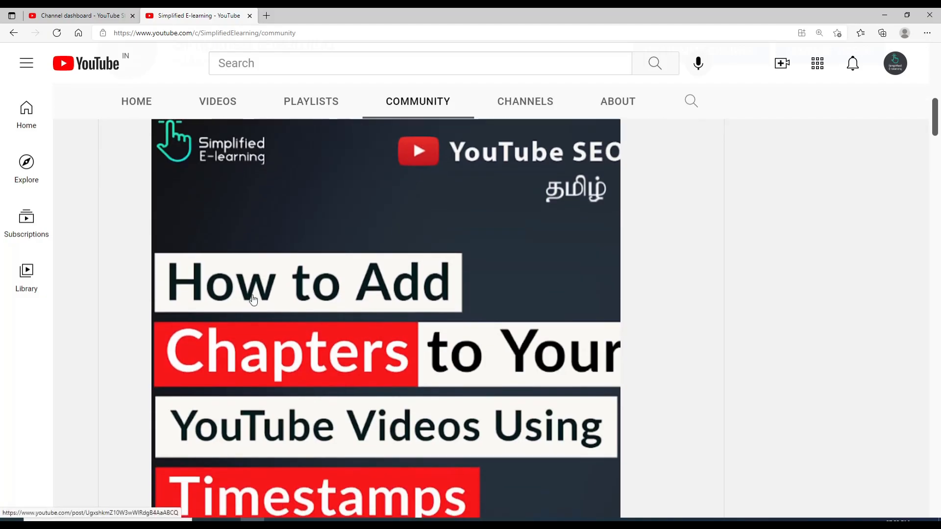
{"action": "scroll", "coordinate": [253, 299], "scroll_direction": "down", "scroll_amount": 10}
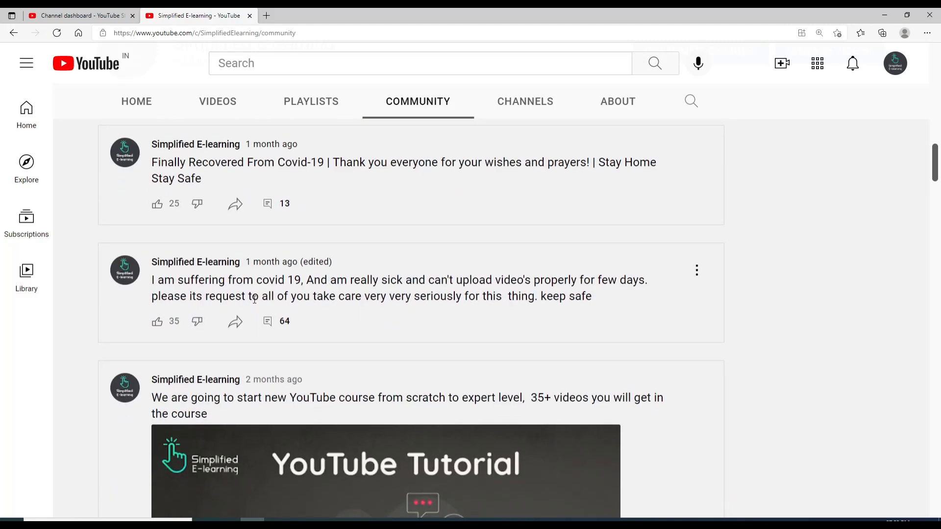
{"action": "scroll", "coordinate": [254, 300], "scroll_direction": "down", "scroll_amount": 4}
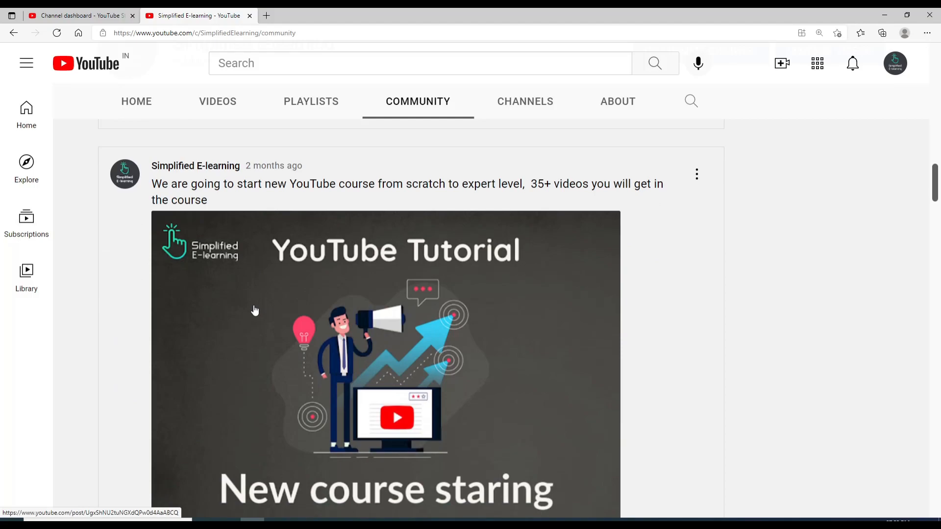
{"action": "scroll", "coordinate": [254, 310], "scroll_direction": "down", "scroll_amount": 20}
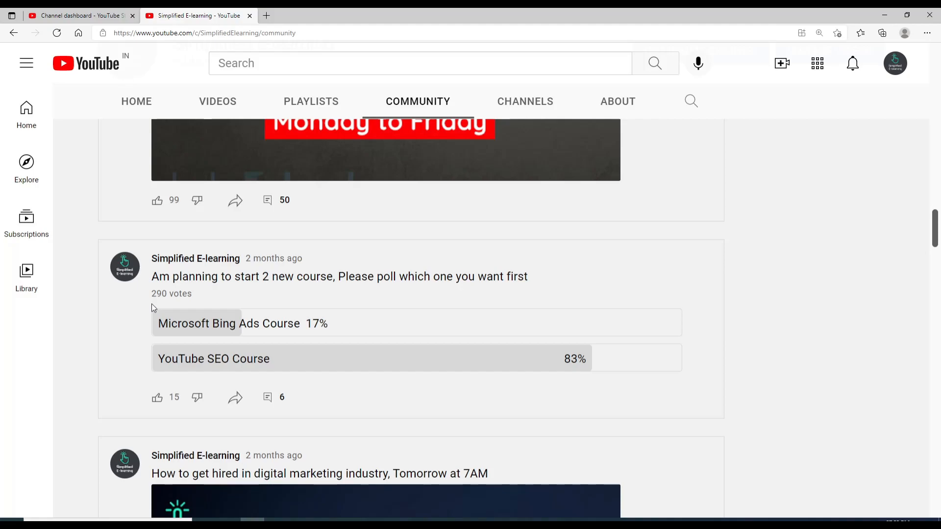
{"action": "scroll", "coordinate": [343, 373], "scroll_direction": "down", "scroll_amount": 4}
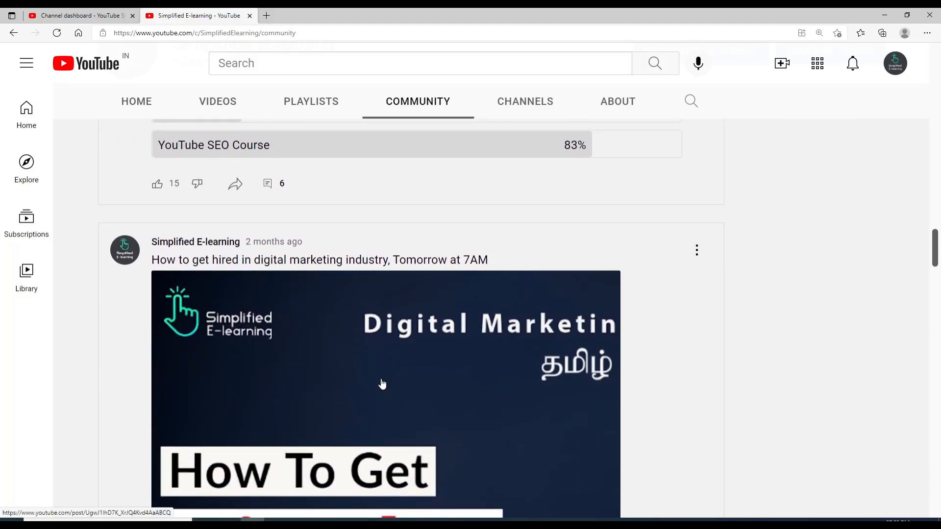
{"action": "scroll", "coordinate": [383, 383], "scroll_direction": "up", "scroll_amount": 20}
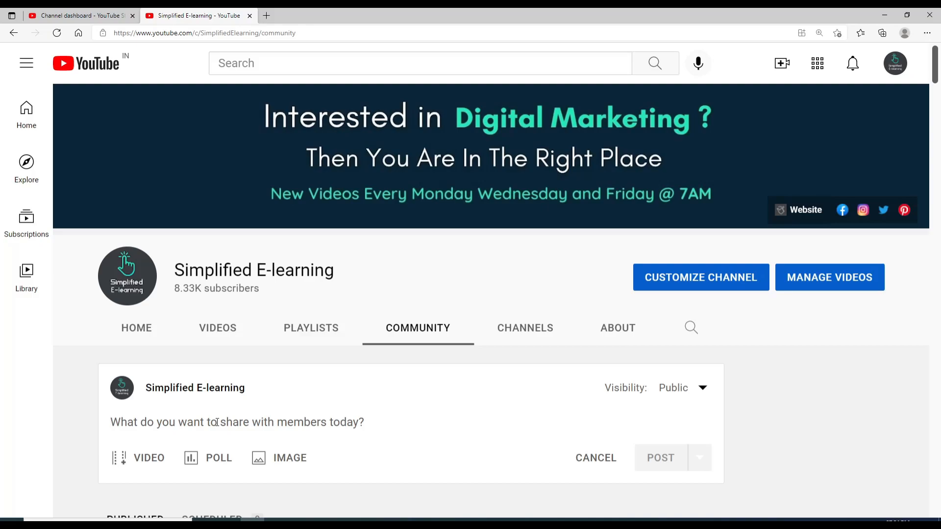
{"action": "type", "text": "Did your Google My Business listing get suspended? Follow these steps to fix your GMB profile problems and request for reinstatement."}
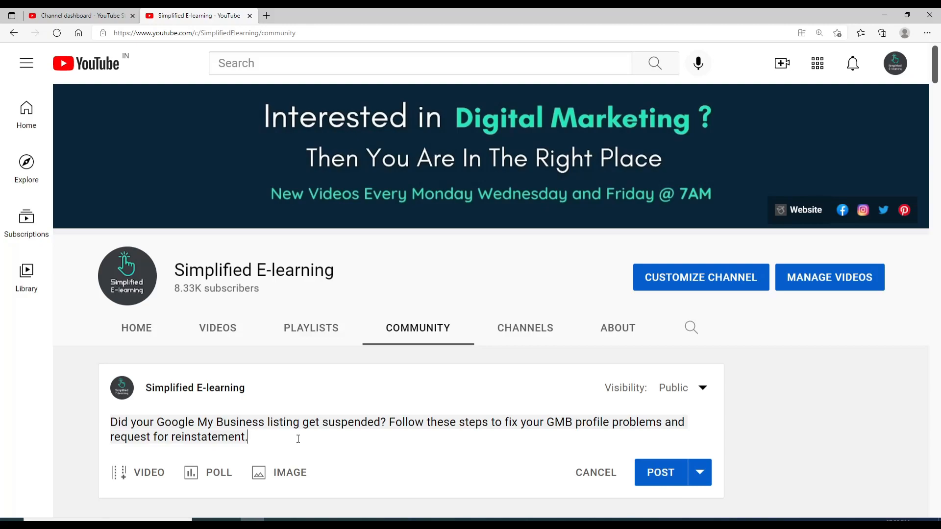
{"action": "type", "text": "@simpli"}
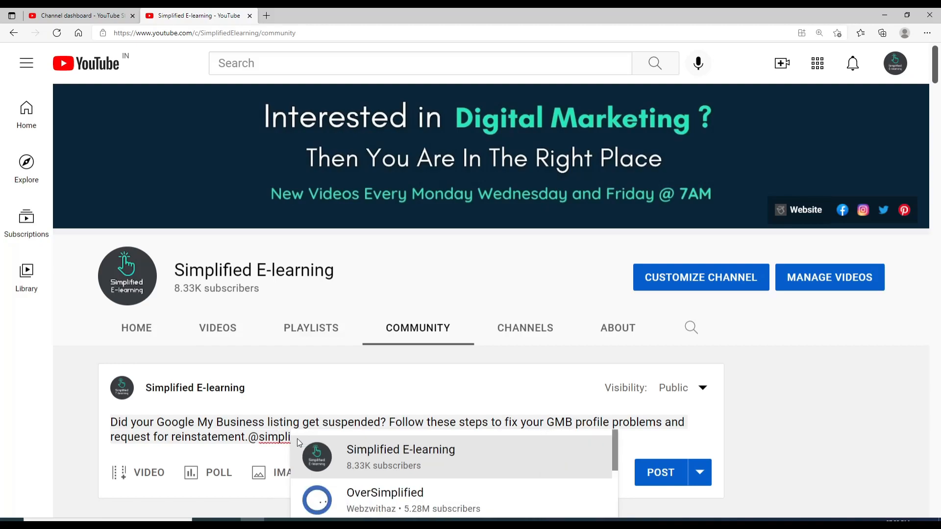
{"action": "left_click", "coordinate": [297, 440]}
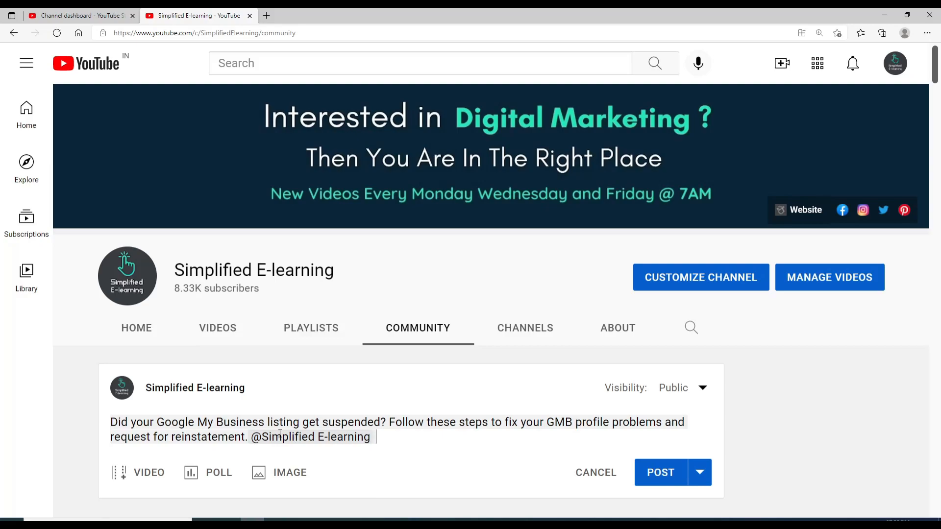
Attach the image "How to fix a Suspended or Disabled Google My Business in Tamil.jpg" from the Desktop to the post and review its preview
{"action": "left_click", "coordinate": [283, 474]}
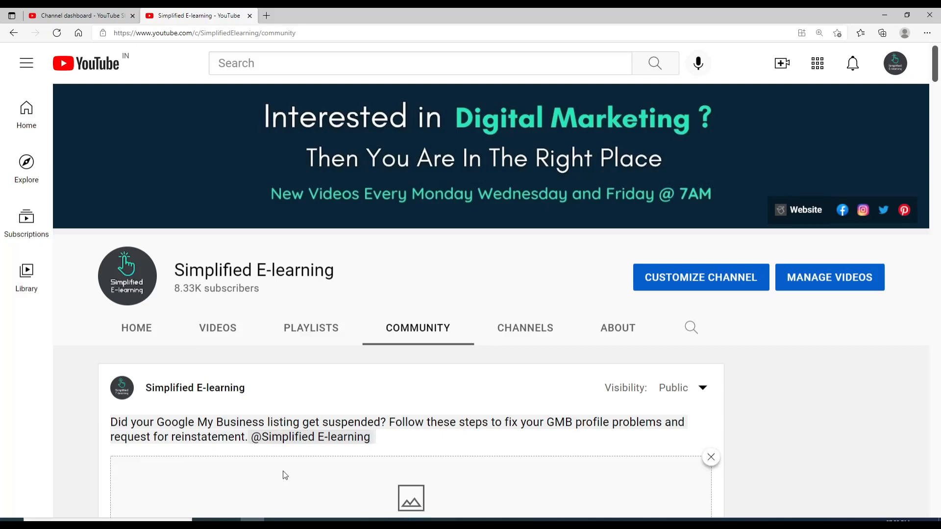
{"action": "scroll", "coordinate": [458, 414], "scroll_direction": "down", "scroll_amount": 5}
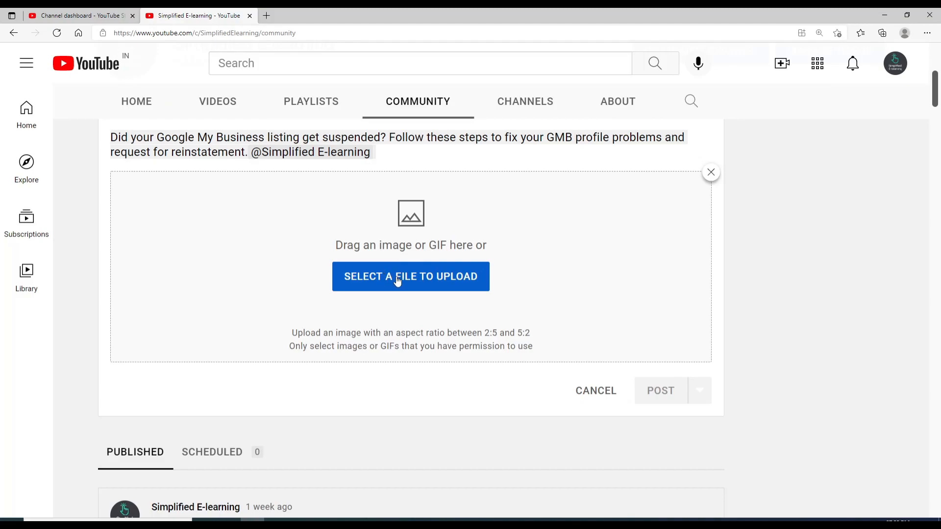
{"action": "left_click", "coordinate": [430, 284]}
{"action": "left_click", "coordinate": [220, 88]}
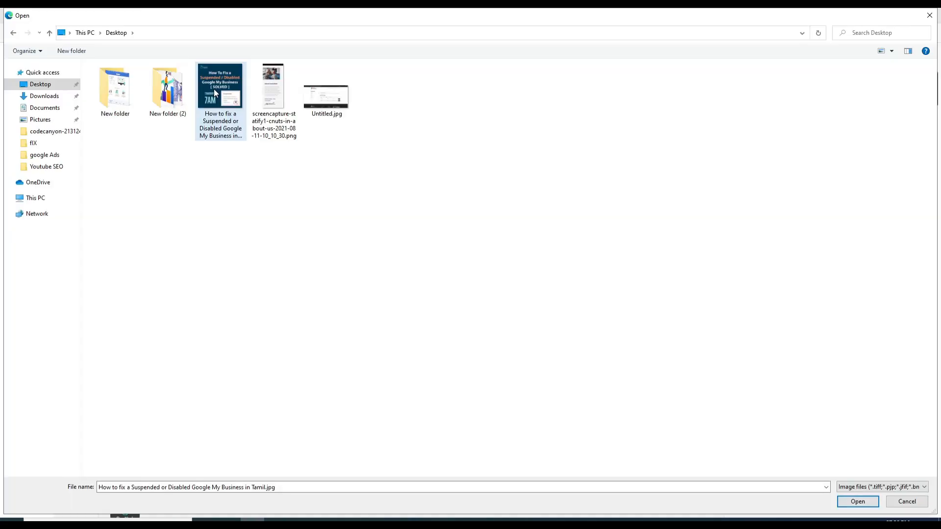
{"action": "left_click", "coordinate": [858, 502]}
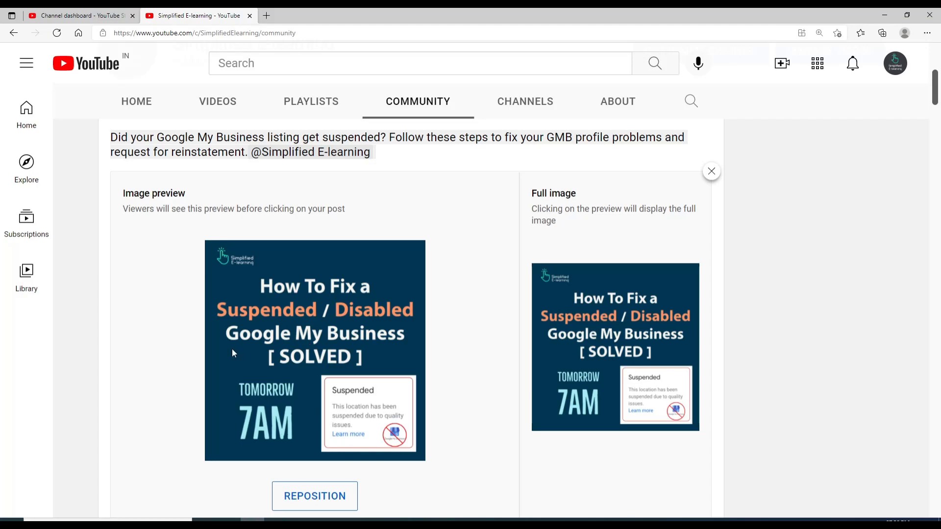
{"action": "scroll", "coordinate": [232, 353], "scroll_direction": "down", "scroll_amount": 2}
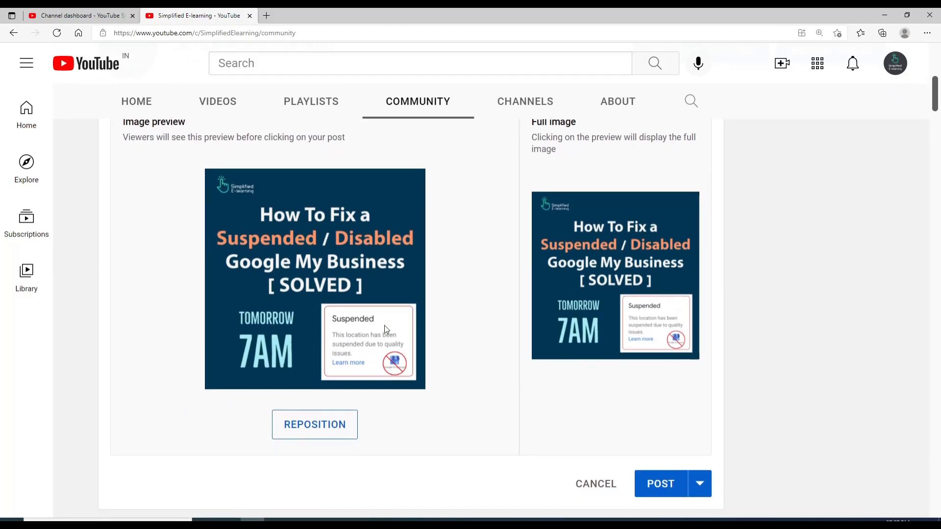
{"action": "scroll", "coordinate": [385, 331], "scroll_direction": "down", "scroll_amount": 4}
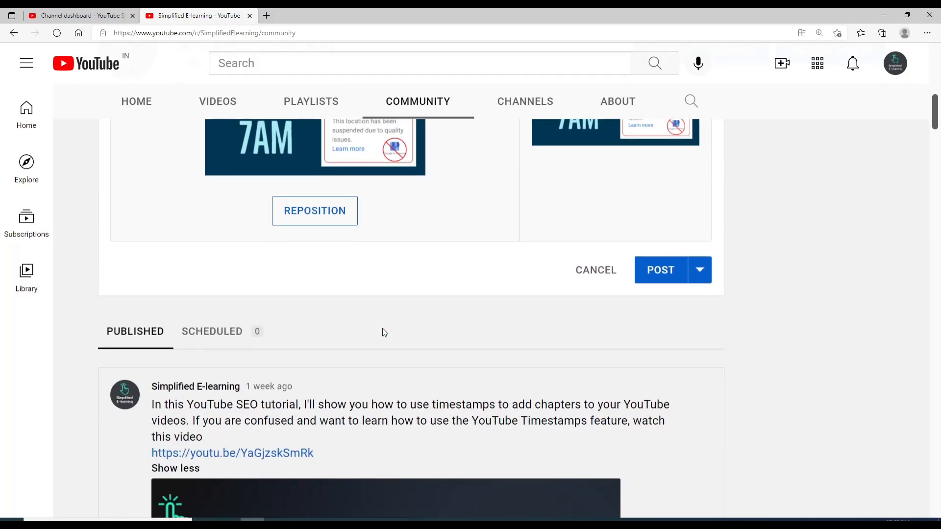
Review the visibility options available for the drafted community post
{"action": "scroll", "coordinate": [383, 328], "scroll_direction": "up", "scroll_amount": 6}
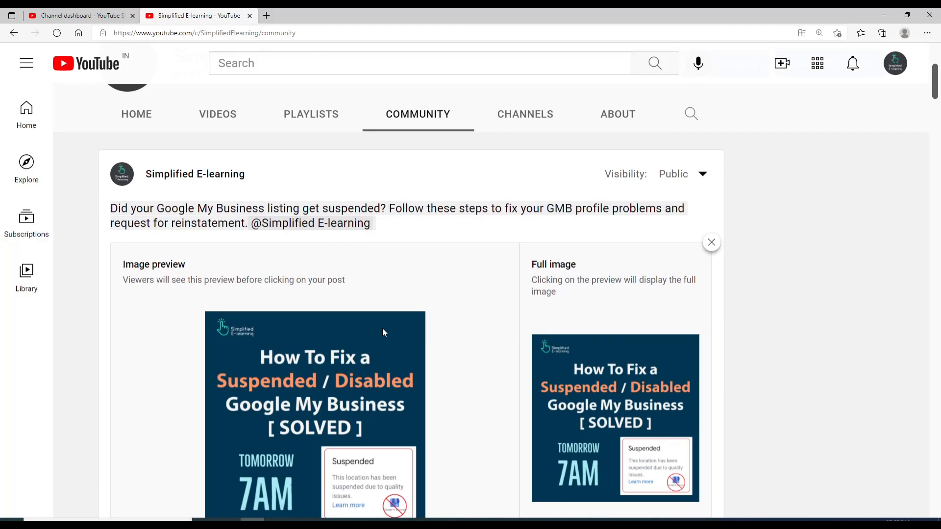
{"action": "left_click", "coordinate": [699, 175]}
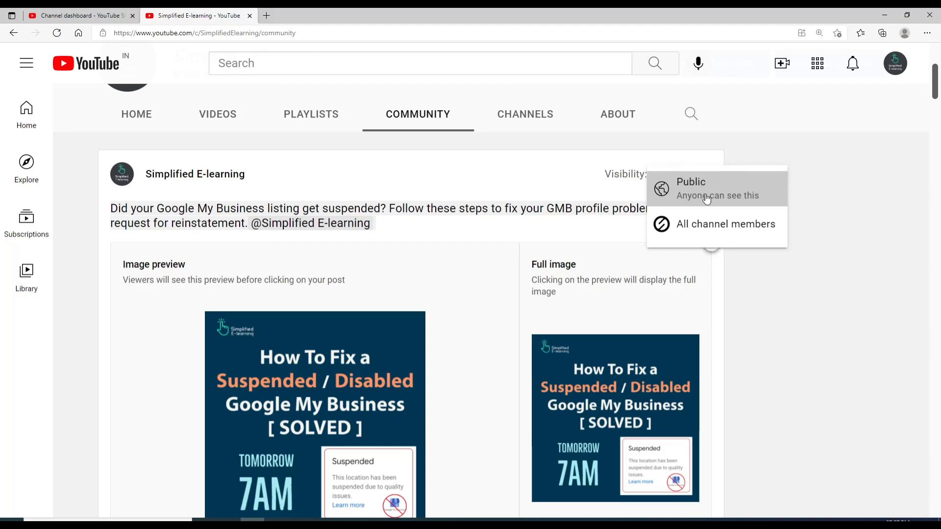
{"action": "left_click", "coordinate": [850, 204]}
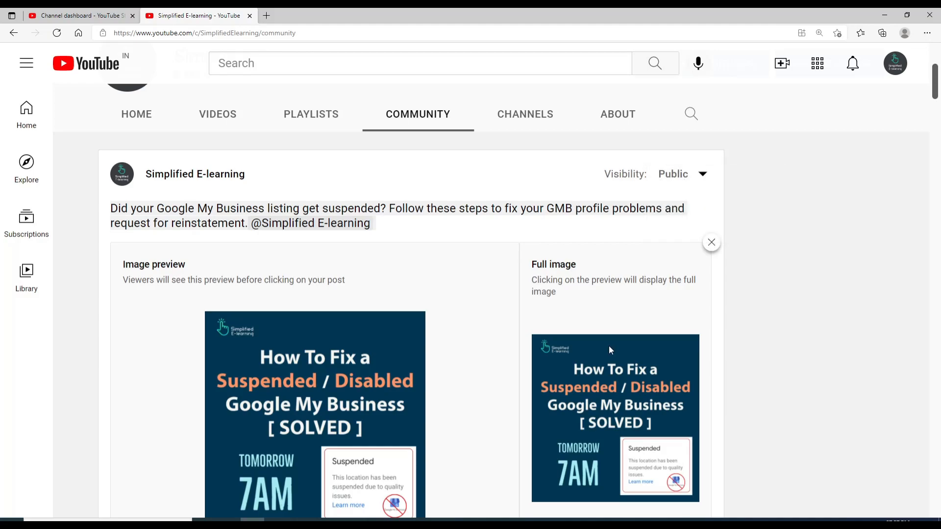
Set the drafted post to be published on a schedule for Sep 10, 2021, and discard the draft
{"action": "scroll", "coordinate": [609, 345], "scroll_direction": "down", "scroll_amount": 6}
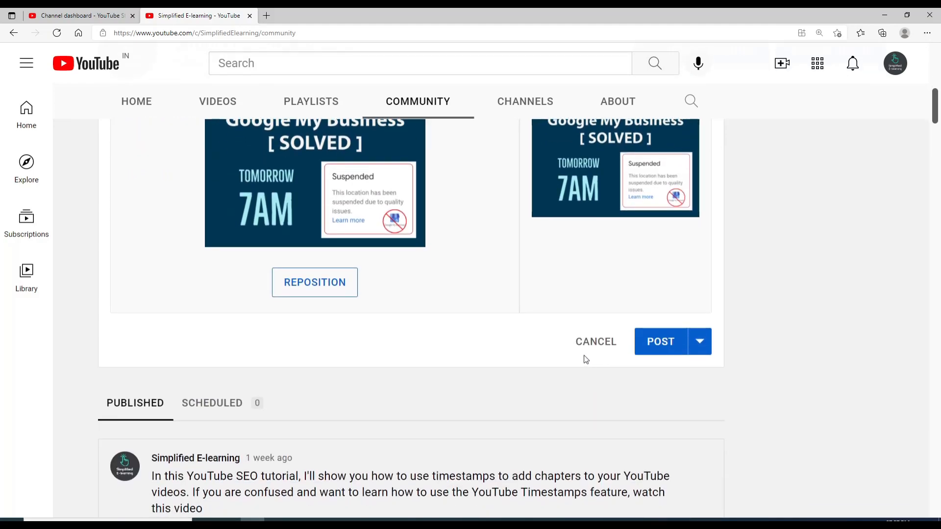
{"action": "left_click", "coordinate": [700, 343]}
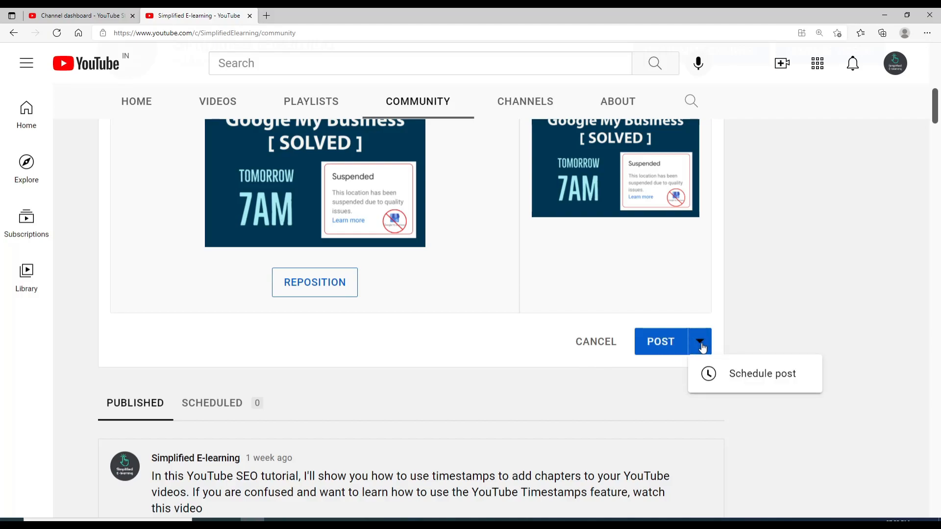
{"action": "left_click", "coordinate": [769, 376]}
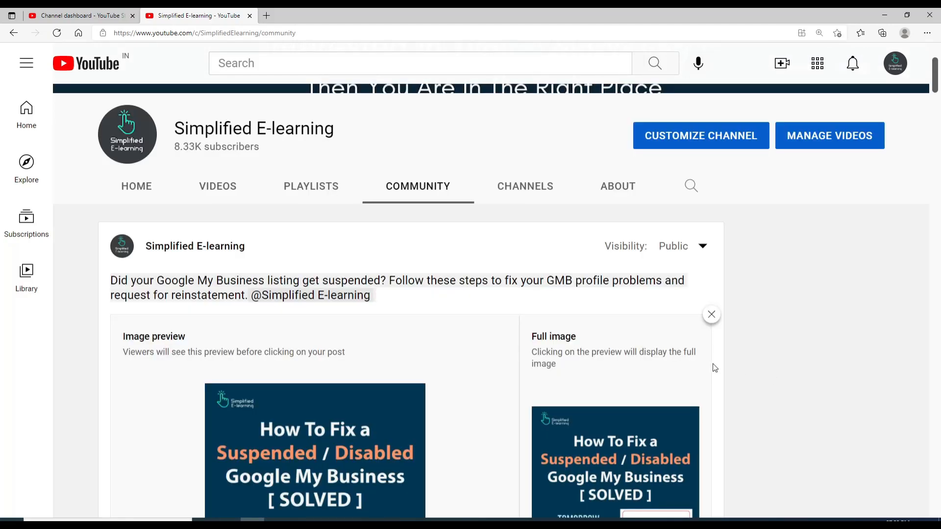
{"action": "scroll", "coordinate": [715, 368], "scroll_direction": "down", "scroll_amount": 9}
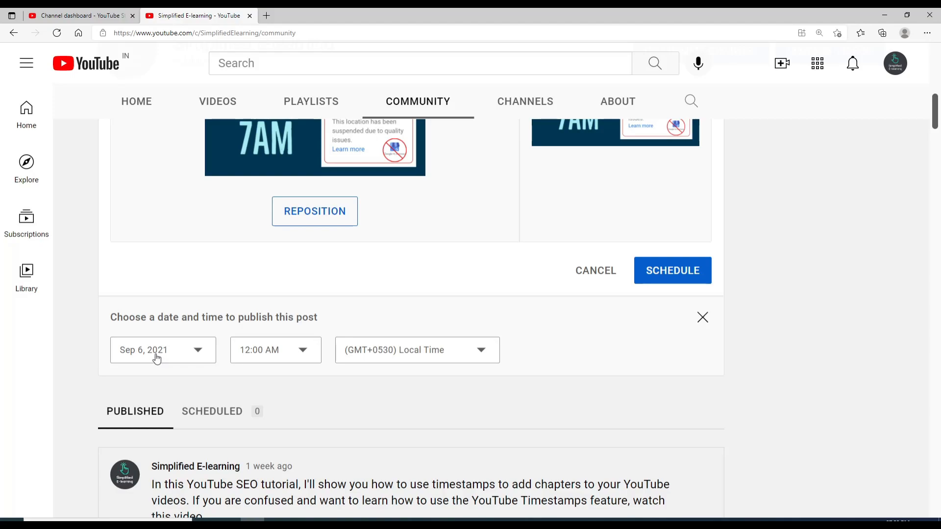
{"action": "left_click", "coordinate": [158, 359]}
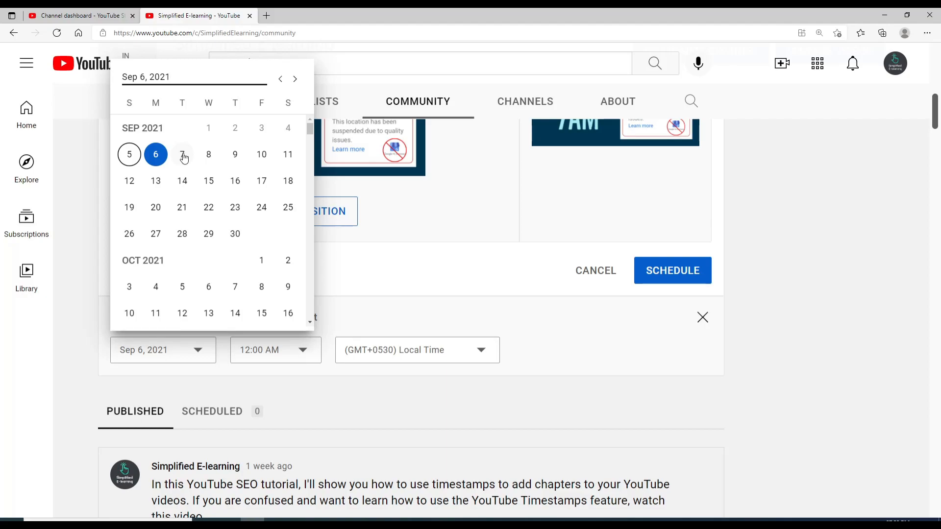
{"action": "left_click", "coordinate": [262, 154]}
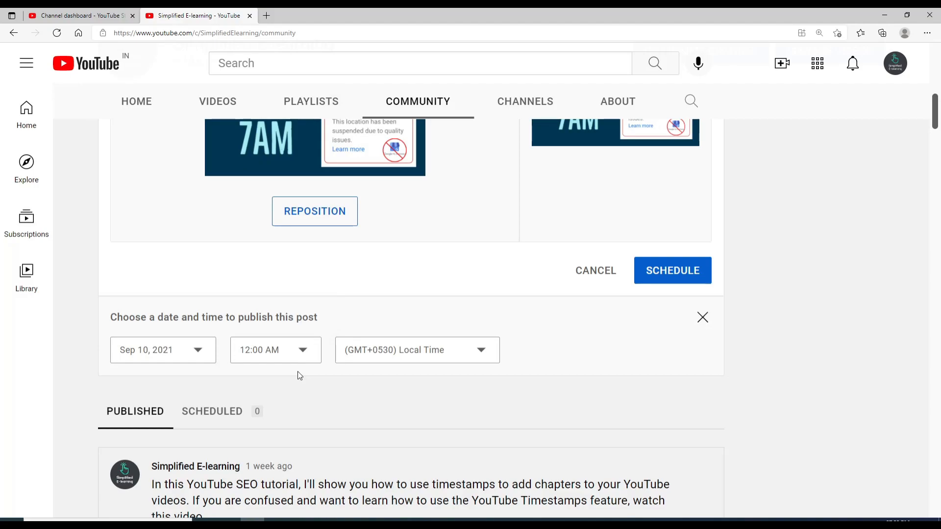
{"action": "scroll", "coordinate": [298, 372], "scroll_direction": "up", "scroll_amount": 1}
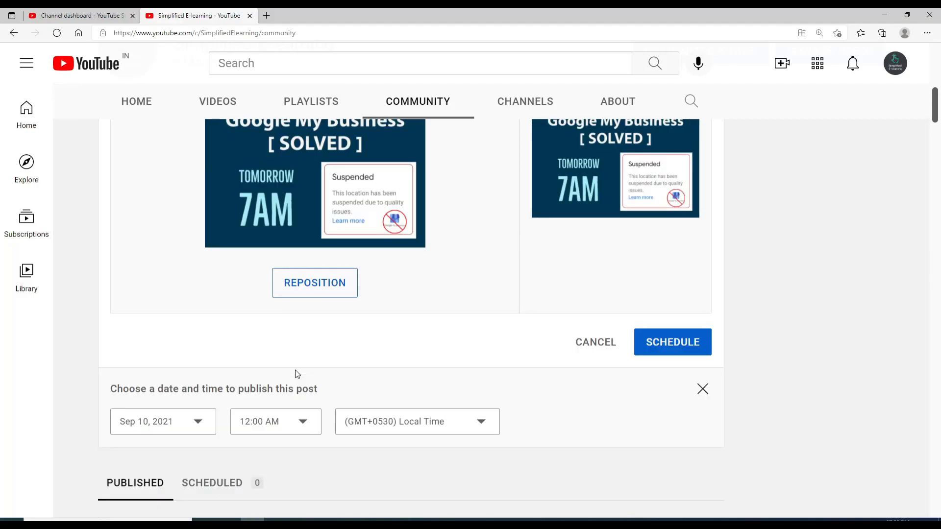
{"action": "left_click", "coordinate": [602, 345]}
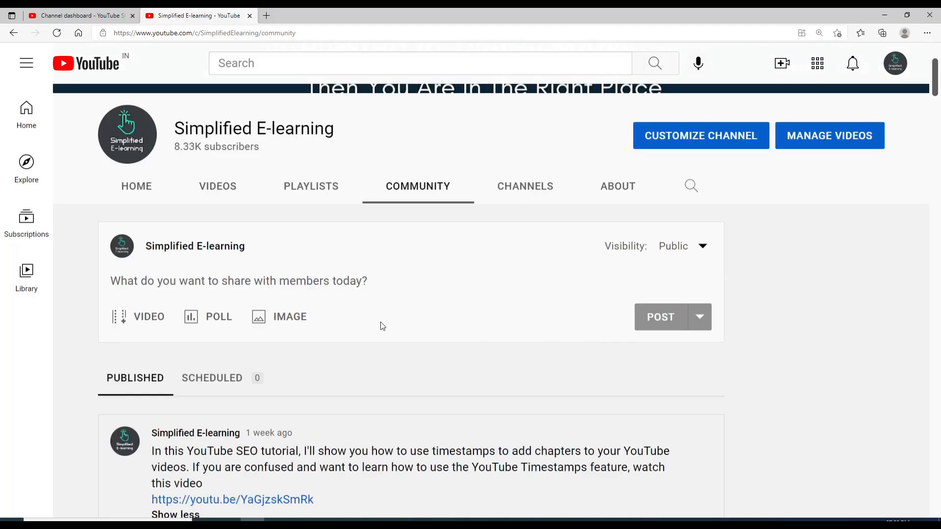
Start a poll post and copy in the earlier poll's question "Am planning to start 2 new course, Please poll which one you want first"
{"action": "left_click", "coordinate": [206, 319]}
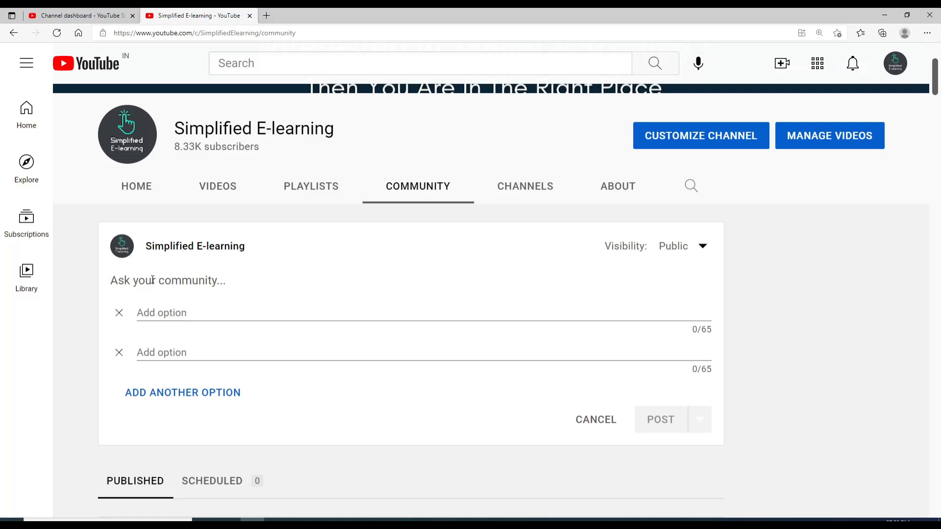
{"action": "left_click", "coordinate": [172, 314]}
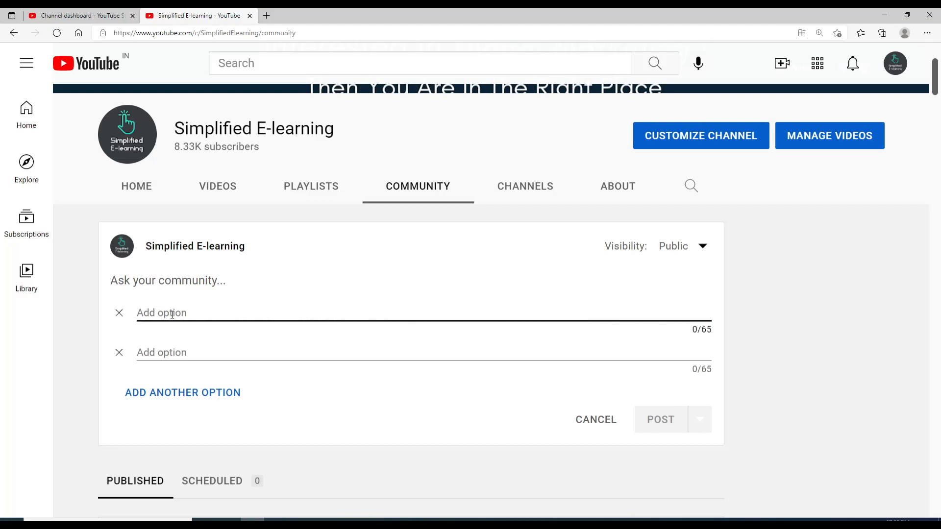
{"action": "scroll", "coordinate": [385, 389], "scroll_direction": "down", "scroll_amount": 20}
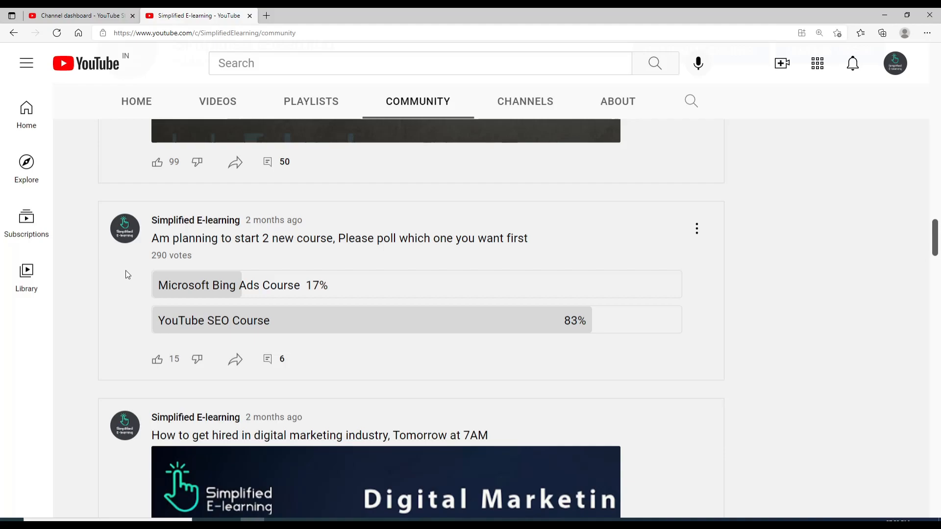
{"action": "left_click_drag", "start_coordinate": [156, 238], "coordinate": [594, 244]}
{"action": "key", "text": "ctrl+c"}
{"action": "scroll", "coordinate": [564, 265], "scroll_direction": "up", "scroll_amount": 20}
{"action": "left_click", "coordinate": [167, 425]}
{"action": "key", "text": "ctrl+v"}
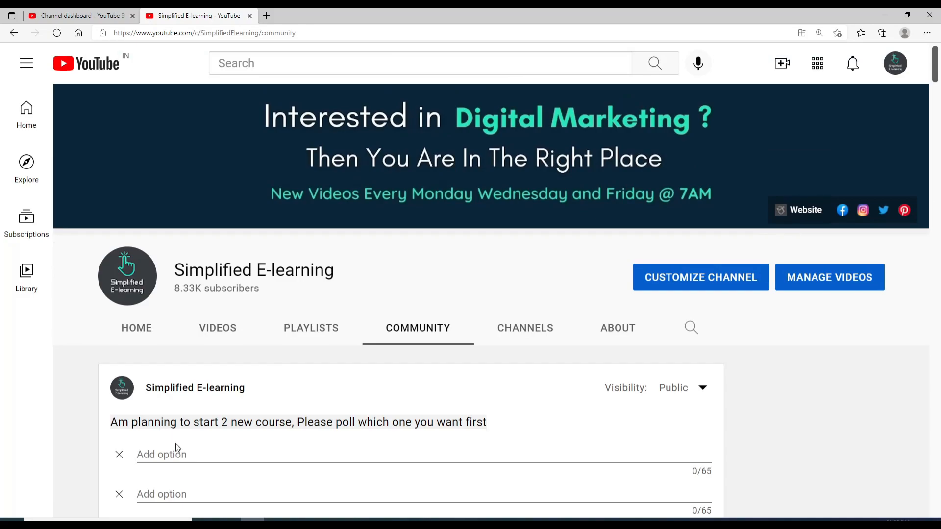
Enter "Option 1" and "Option 2" as the poll's choices and add a third, empty option
{"action": "left_click", "coordinate": [177, 455]}
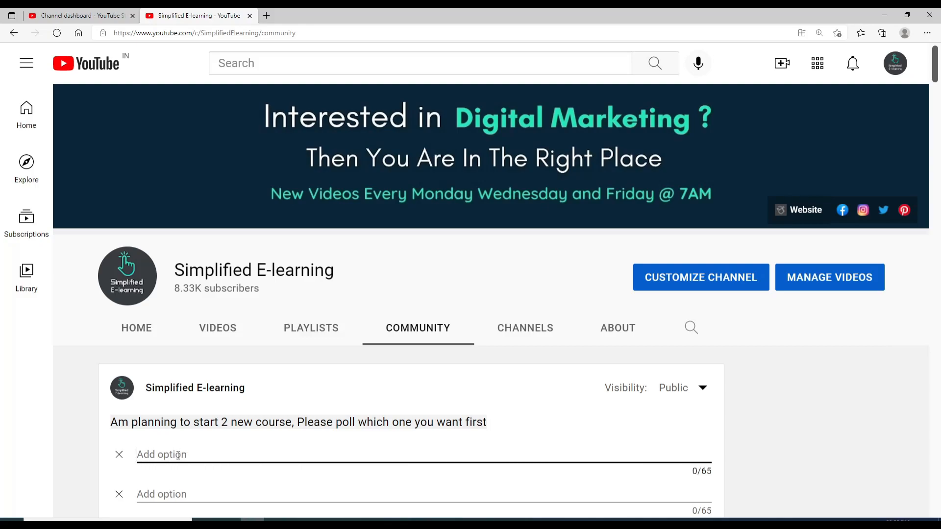
{"action": "scroll", "coordinate": [194, 325], "scroll_direction": "down", "scroll_amount": 3}
{"action": "type", "text": "Option 1"}
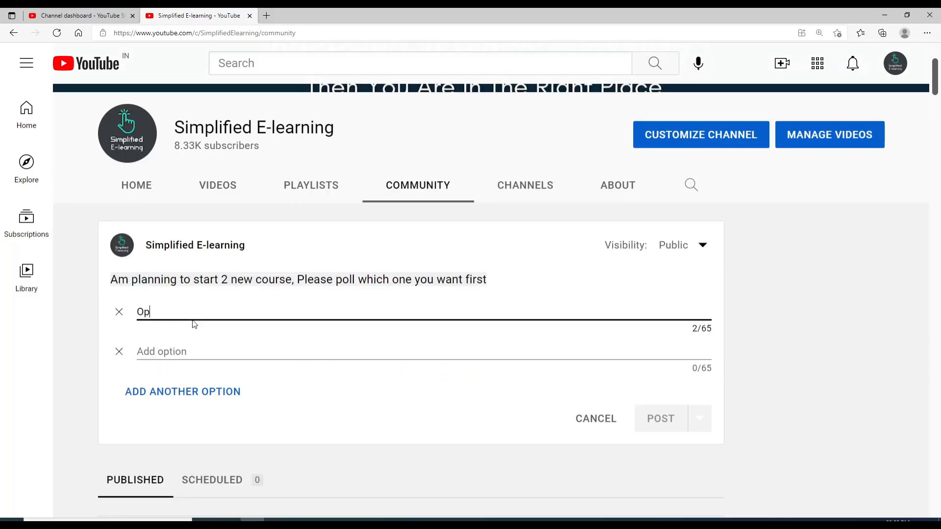
{"action": "left_click", "coordinate": [170, 346]}
{"action": "type", "text": "Option 2"}
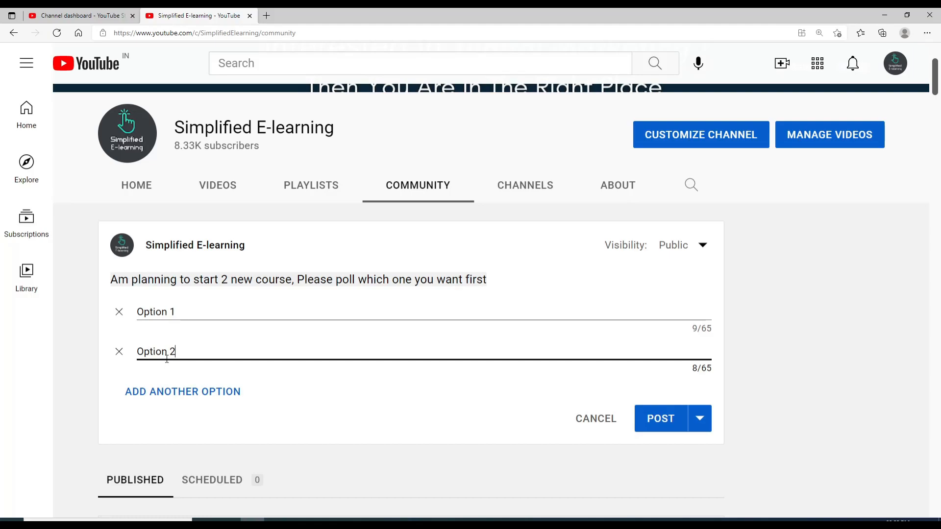
{"action": "left_click", "coordinate": [183, 394]}
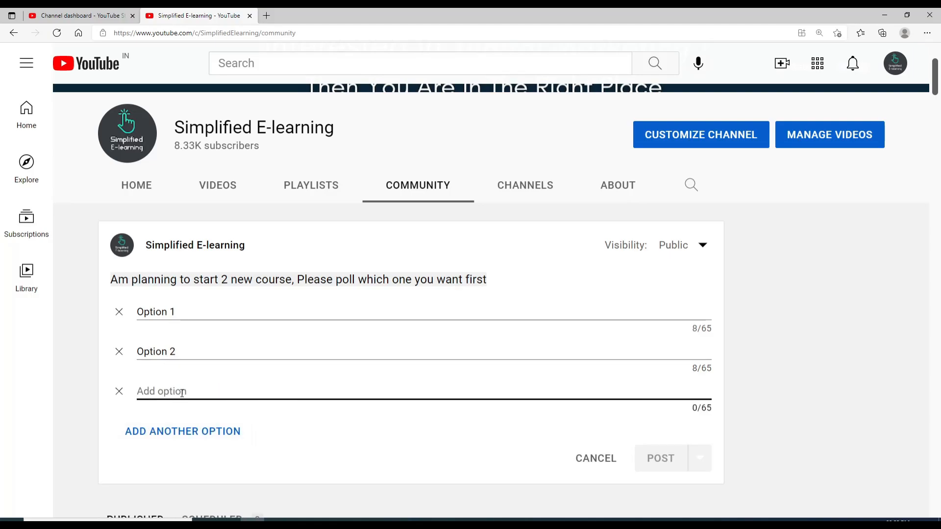
Remove the empty third poll option and schedule the poll post for Sep 8, 2021 at 12:00 AM local time
{"action": "left_click", "coordinate": [119, 392]}
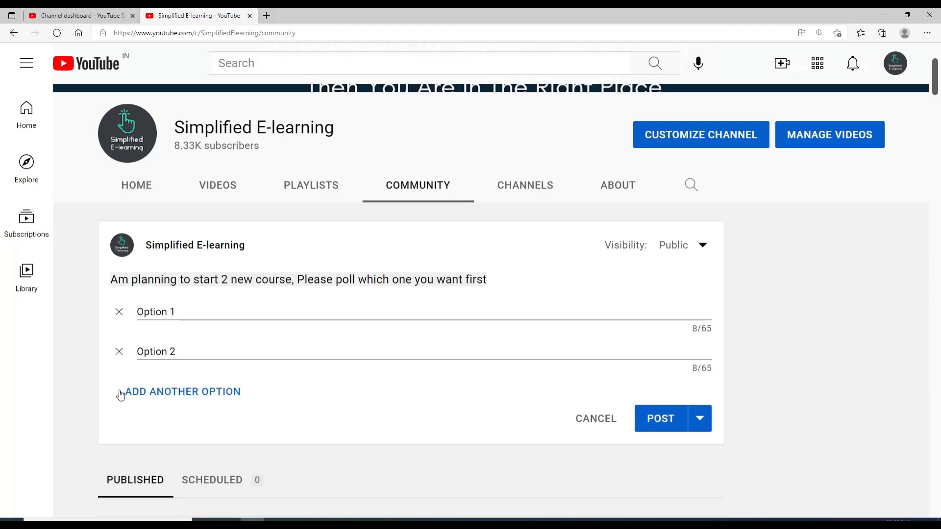
{"action": "left_click", "coordinate": [702, 429]}
{"action": "left_click", "coordinate": [760, 452]}
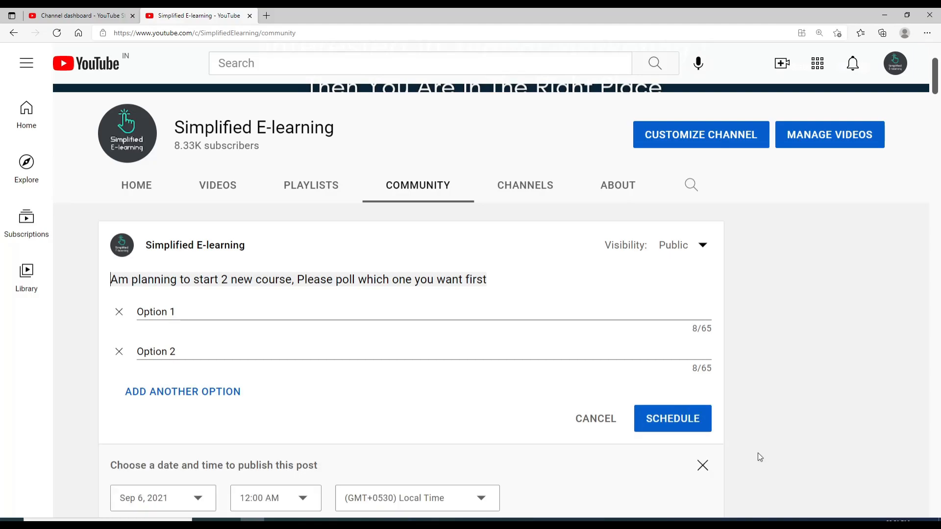
{"action": "scroll", "coordinate": [150, 416], "scroll_direction": "down", "scroll_amount": 3}
{"action": "left_click", "coordinate": [143, 364]}
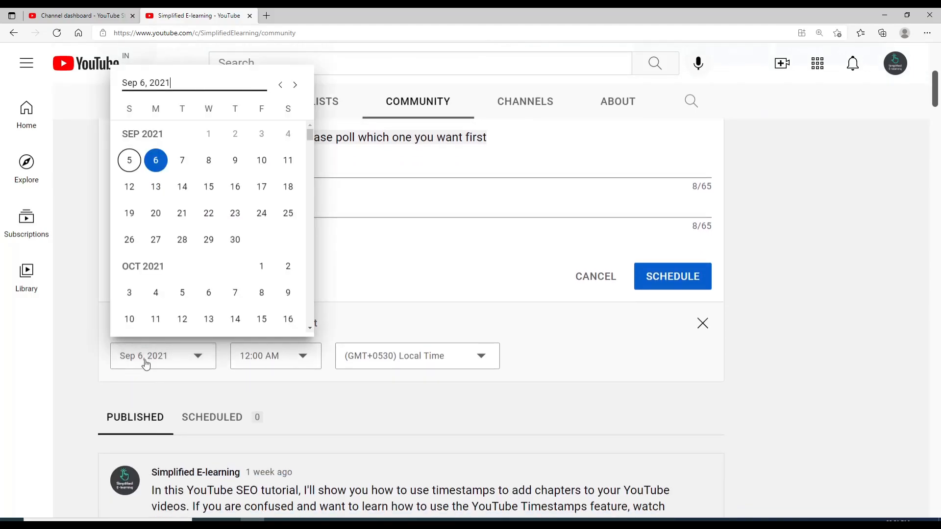
{"action": "left_click", "coordinate": [214, 165]}
{"action": "scroll", "coordinate": [603, 367], "scroll_direction": "up", "scroll_amount": 2}
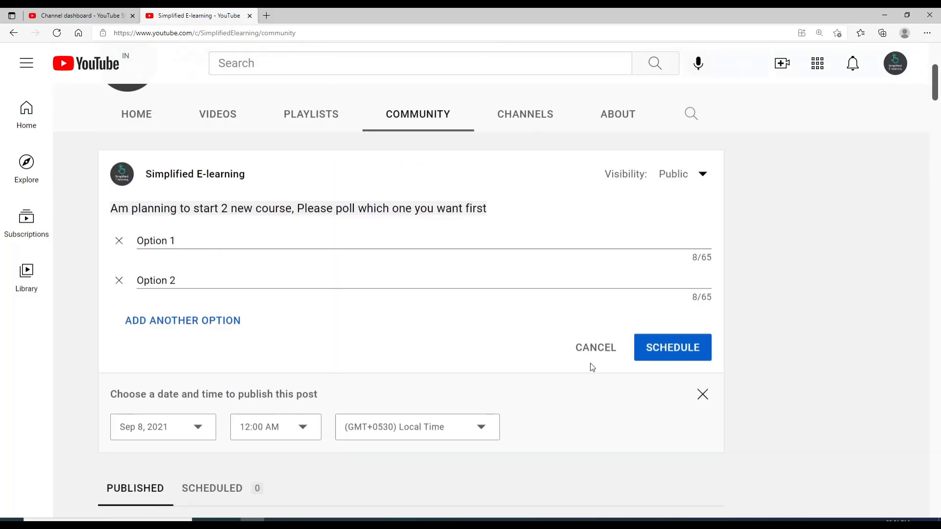
{"action": "left_click", "coordinate": [669, 359]}
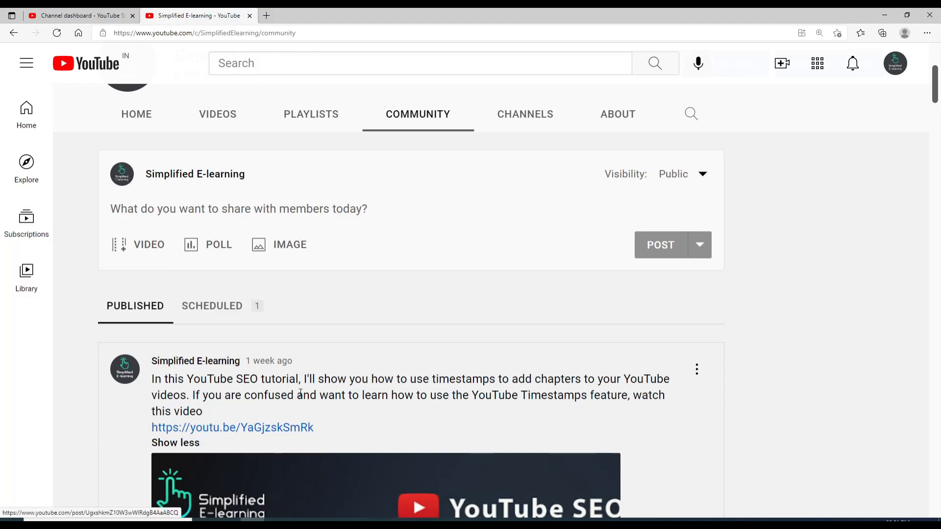
Open the list of scheduled community posts and review the scheduled poll
{"action": "left_click", "coordinate": [211, 310]}
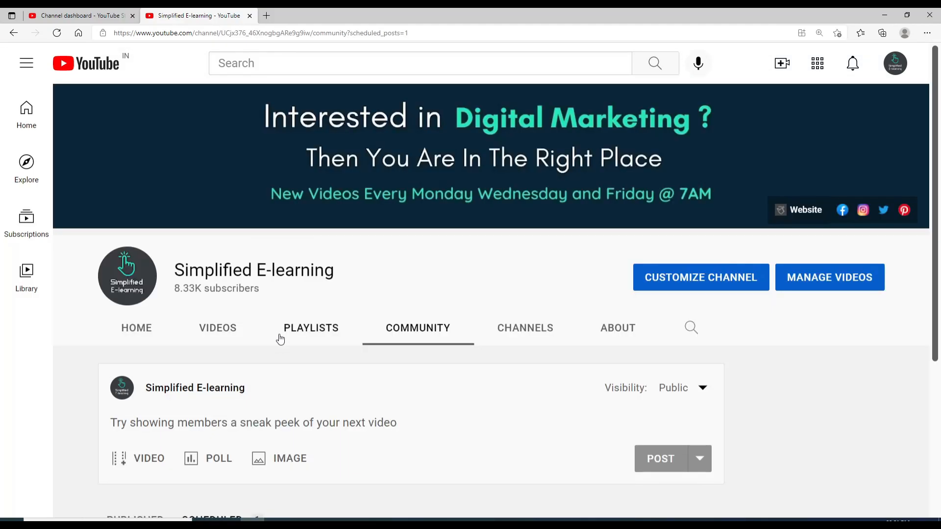
{"action": "scroll", "coordinate": [279, 339], "scroll_direction": "down", "scroll_amount": 1}
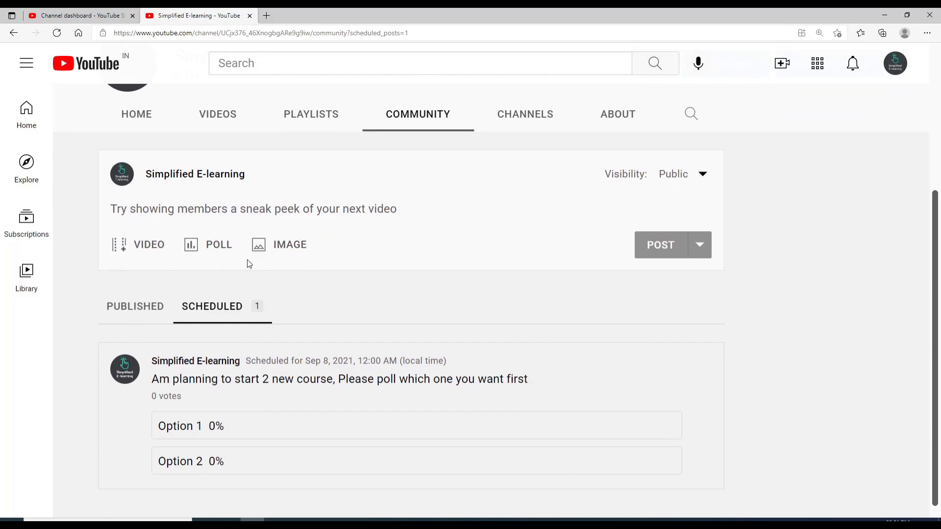
{"action": "scroll", "coordinate": [359, 405], "scroll_direction": "down", "scroll_amount": 1}
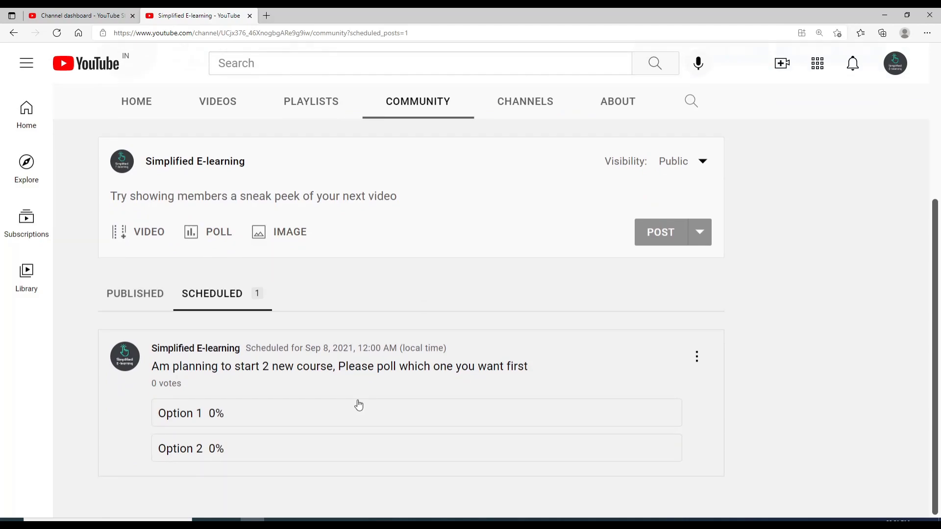